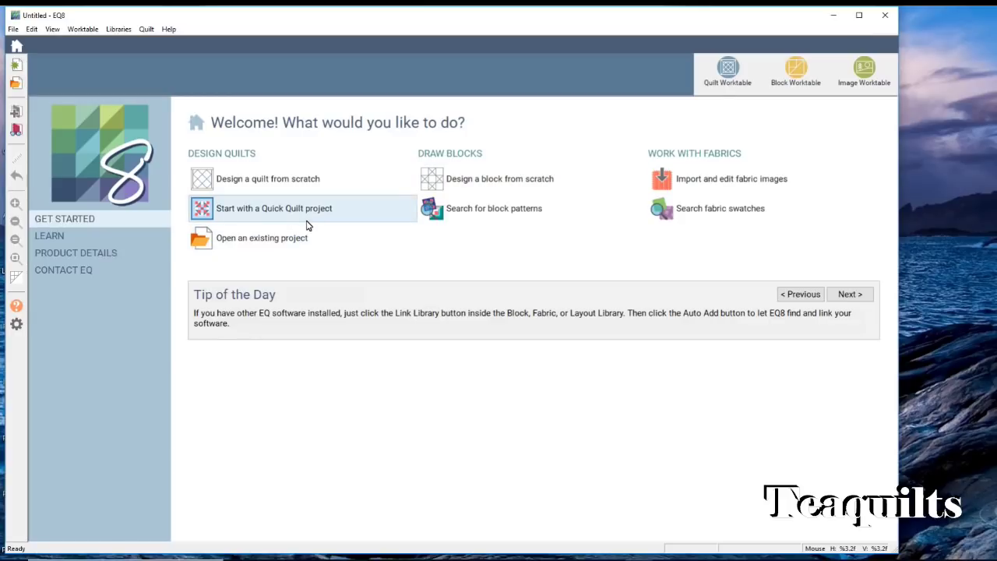
# - Start designing a new quilt from scratch
pyautogui.click(273, 180)
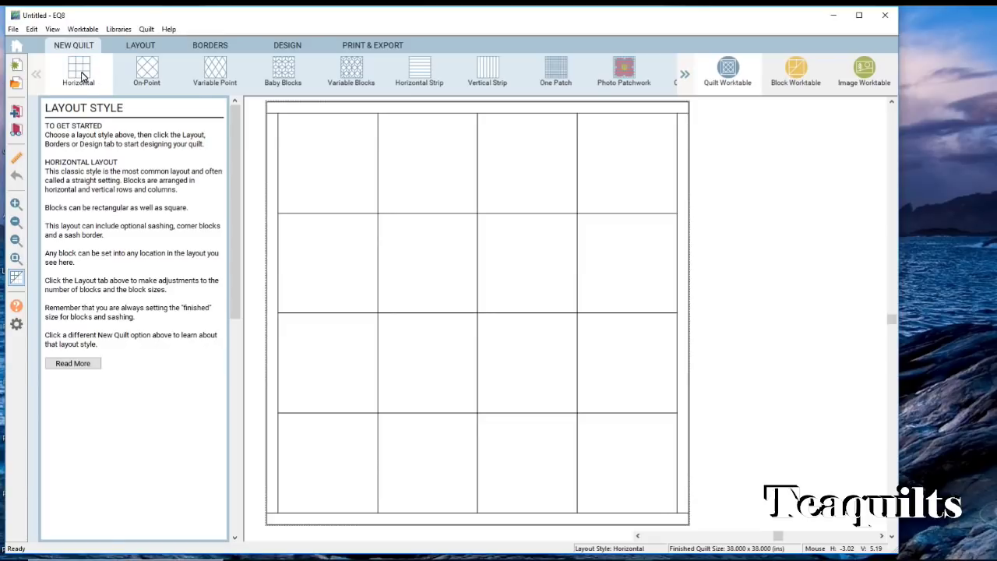
# - Preview the quilt layout styles one after another, from On-Point through Photo Patchwork to Custom Set
pyautogui.click(154, 72)
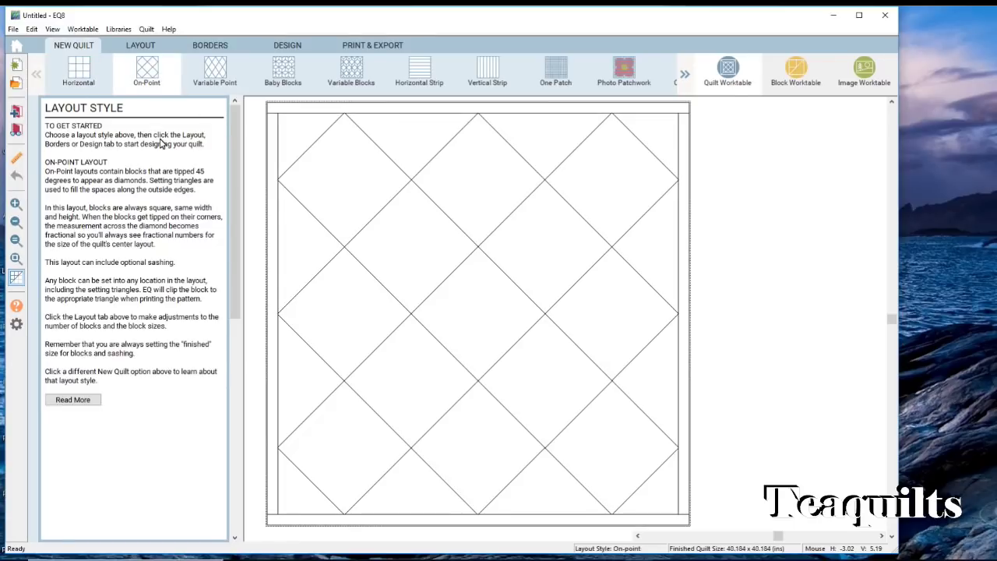
pyautogui.click(219, 69)
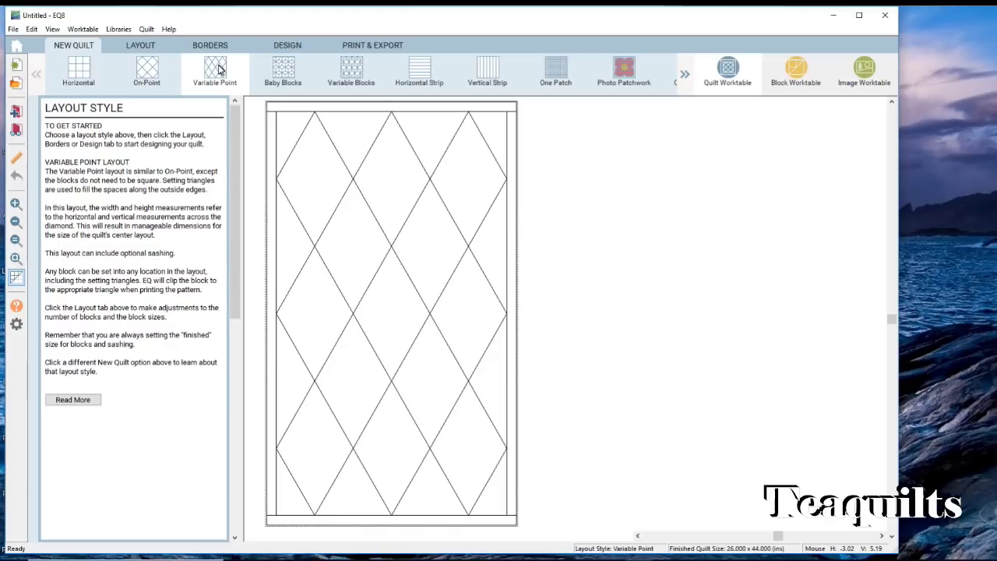
pyautogui.click(290, 72)
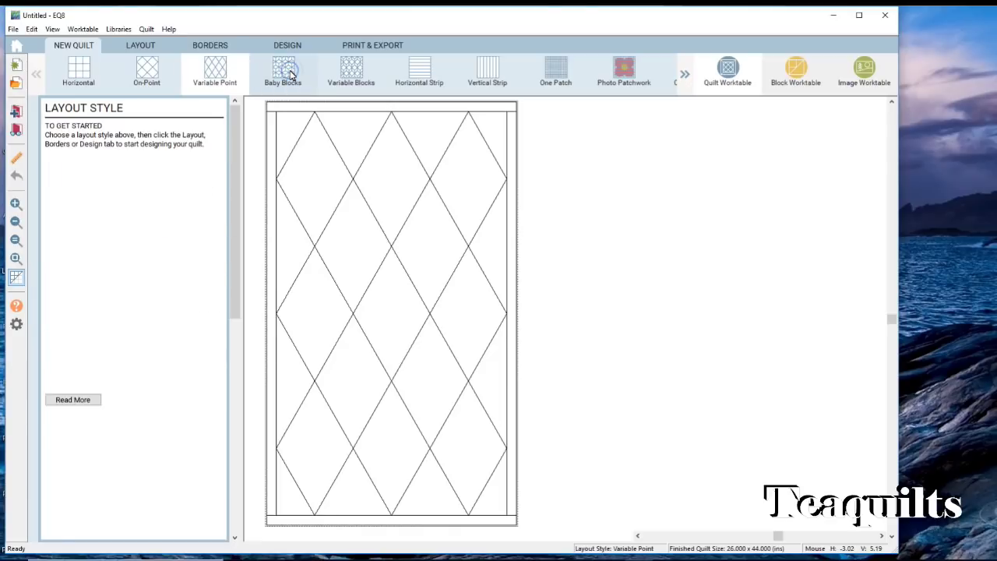
pyautogui.click(353, 71)
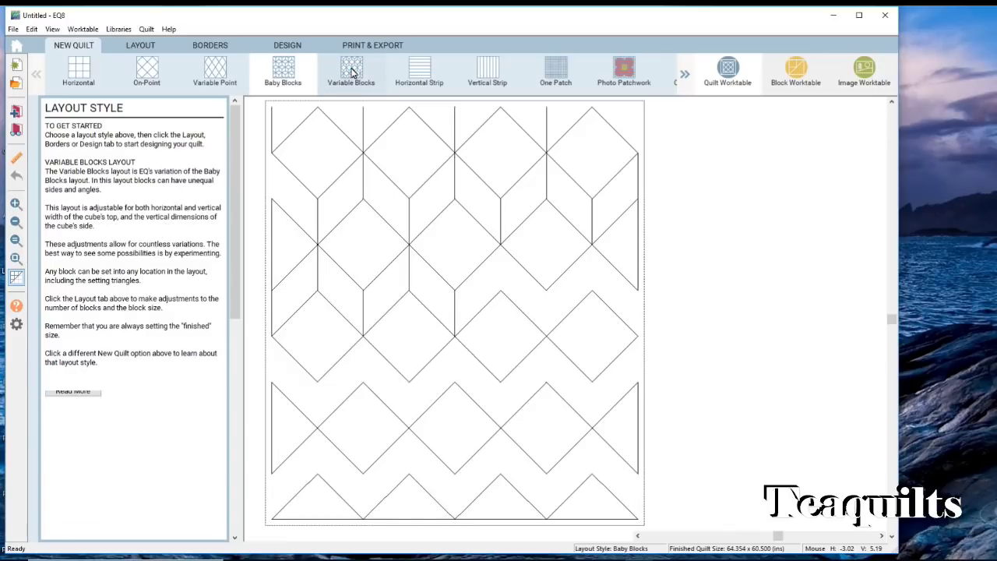
pyautogui.click(421, 74)
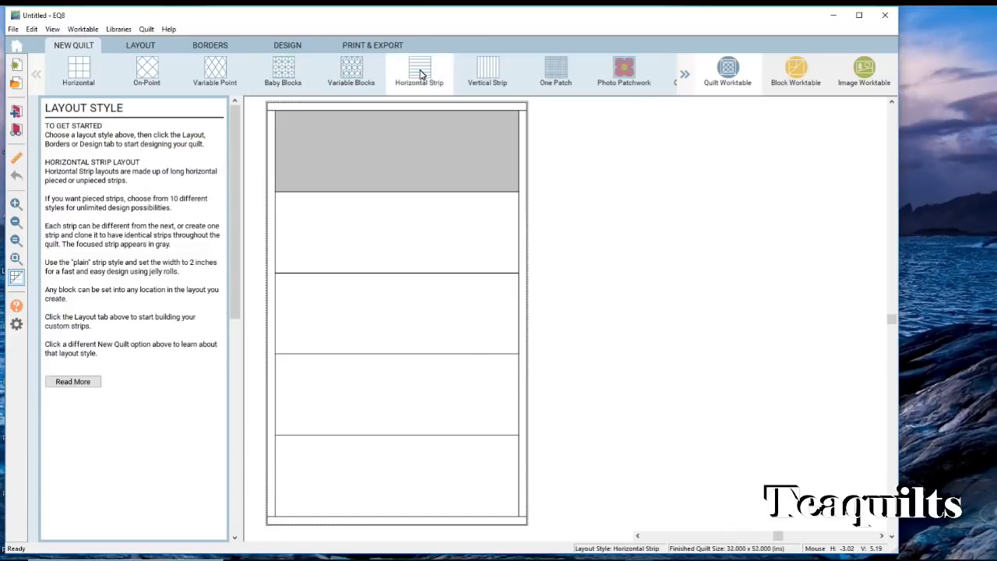
pyautogui.click(492, 75)
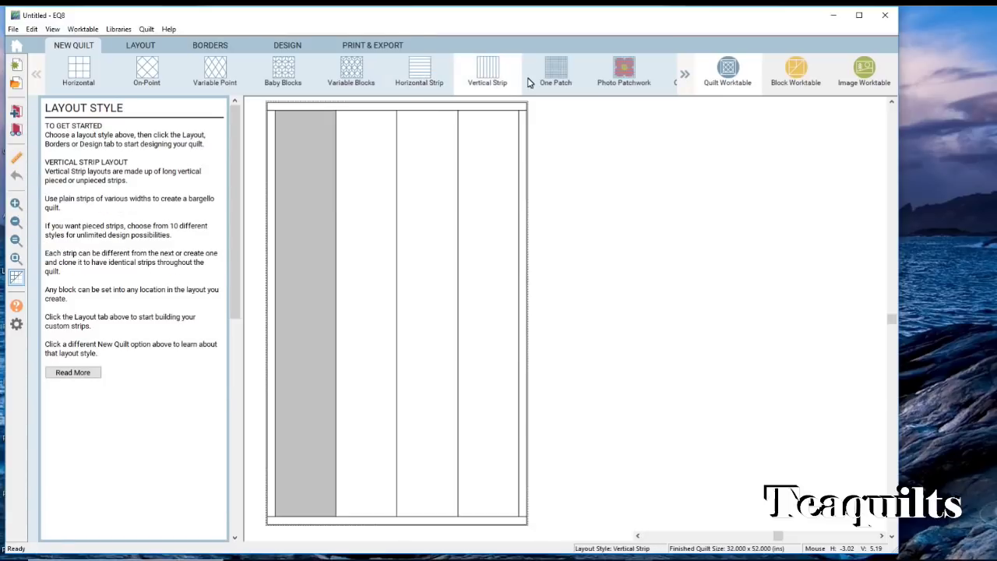
pyautogui.click(564, 73)
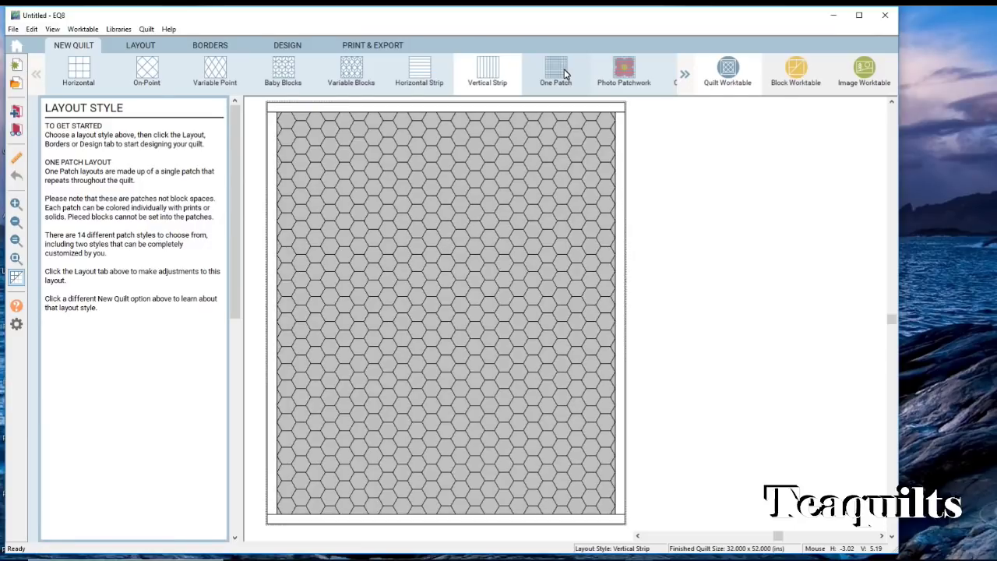
pyautogui.click(632, 75)
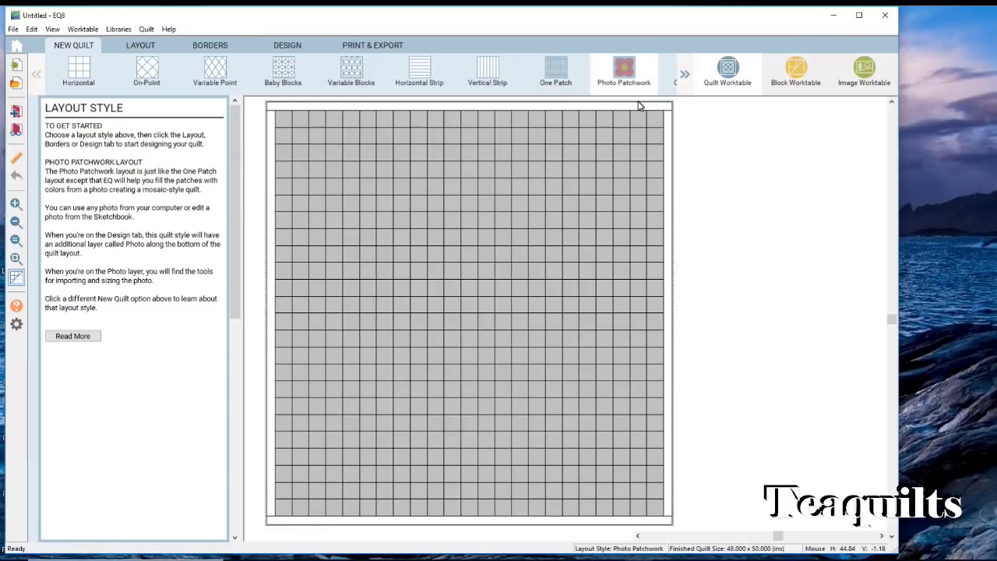
pyautogui.click(684, 76)
pyautogui.click(685, 76)
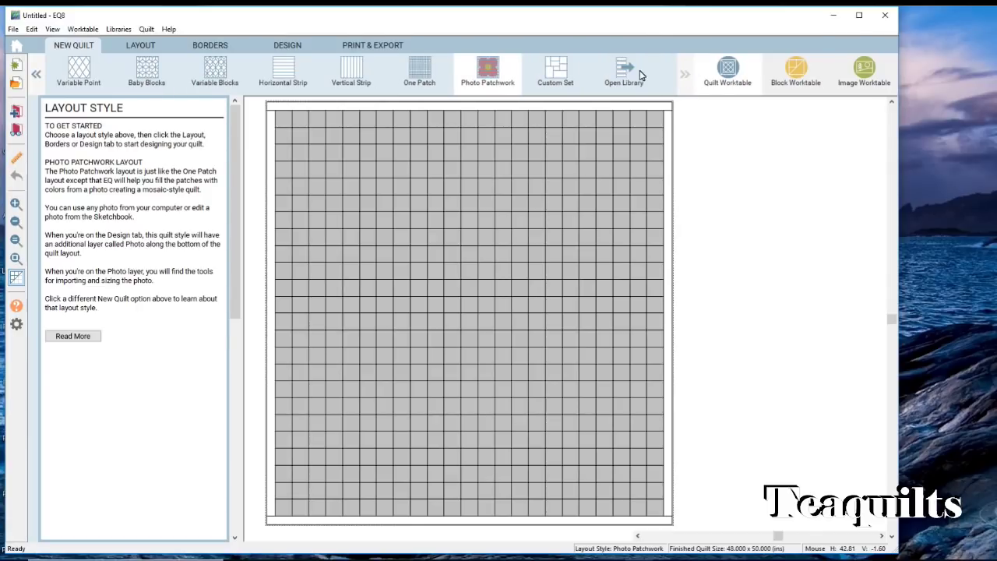
pyautogui.click(557, 72)
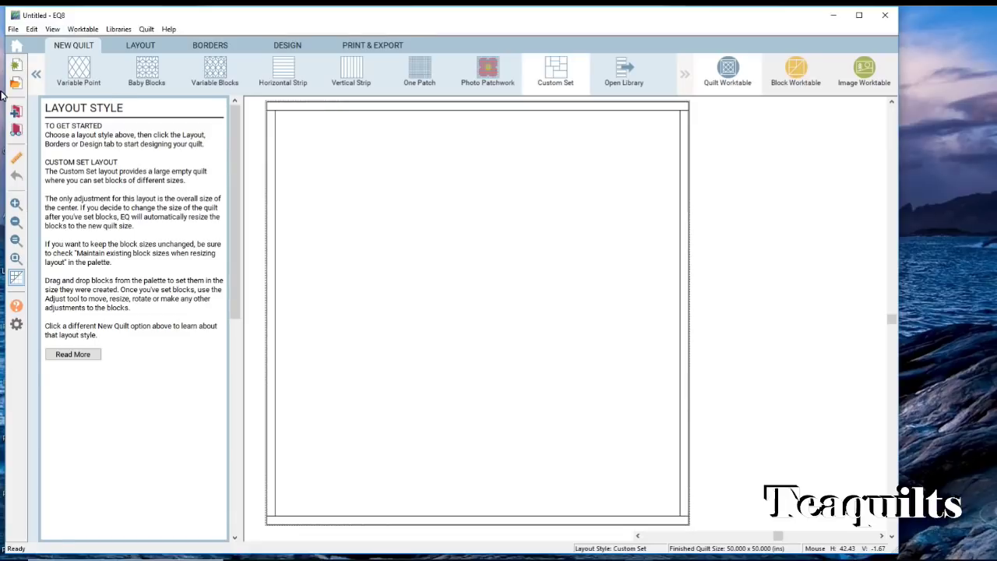
# - Choose the Horizontal layout style and set the number of blocks across to 3
pyautogui.click(35, 77)
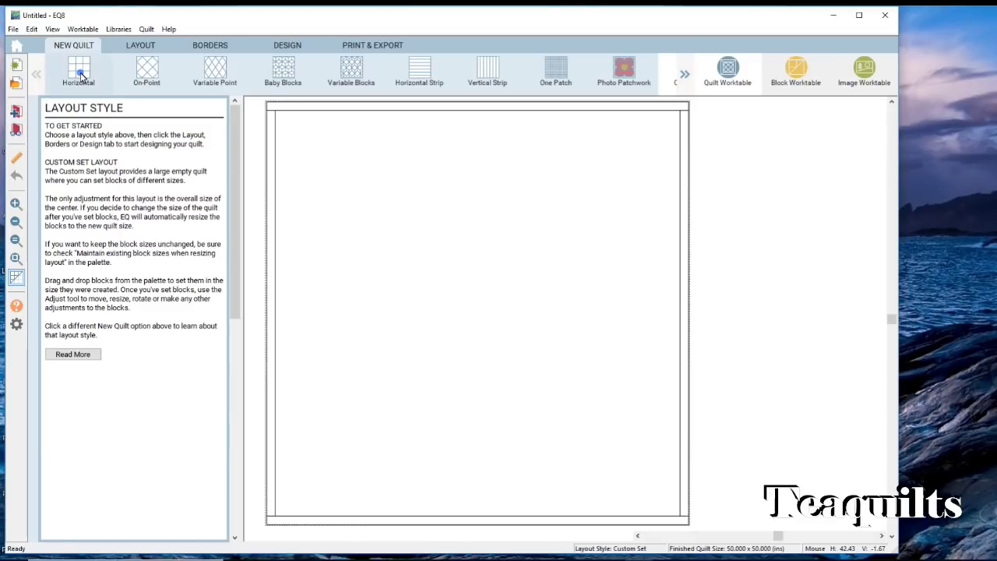
pyautogui.click(80, 75)
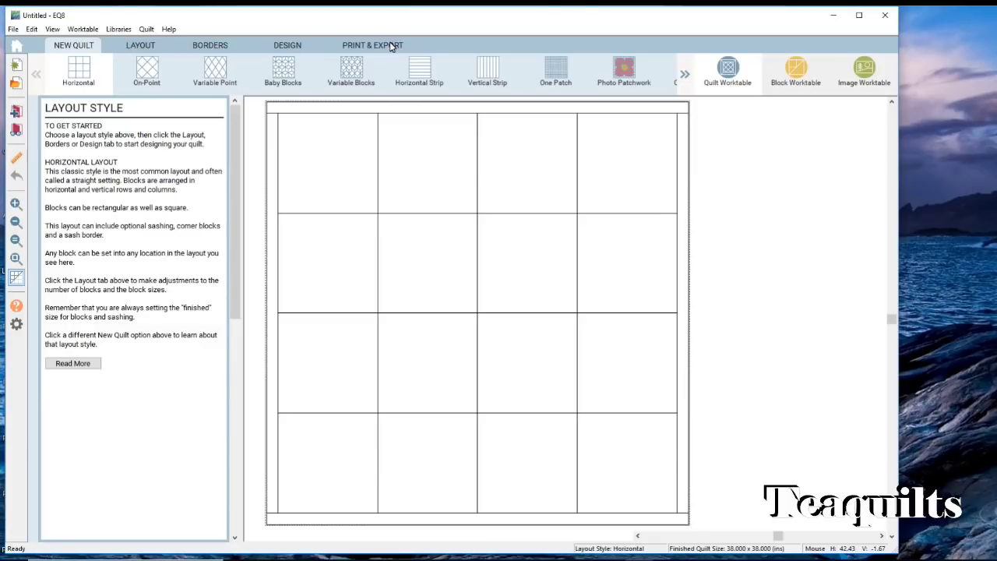
pyautogui.click(140, 46)
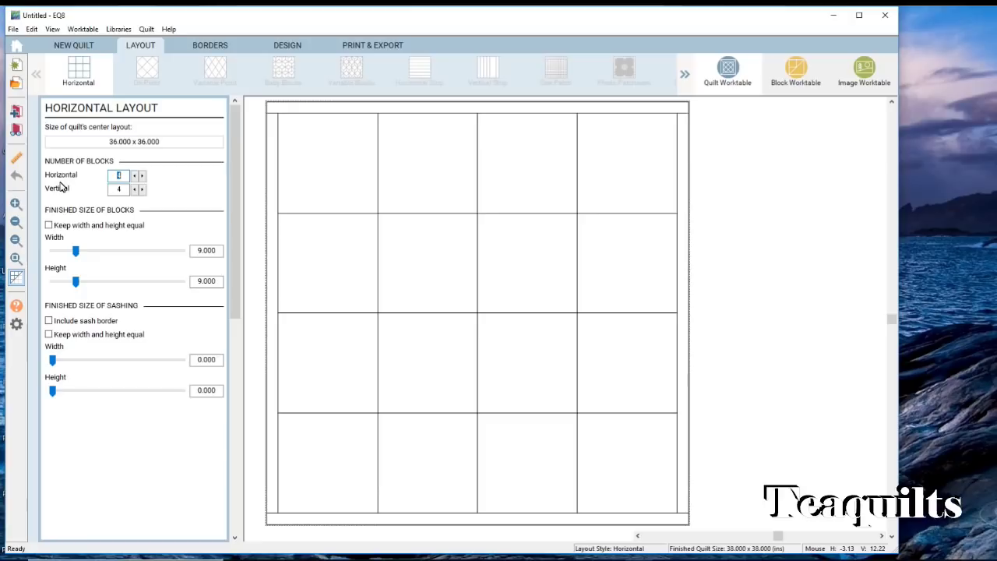
pyautogui.click(133, 176)
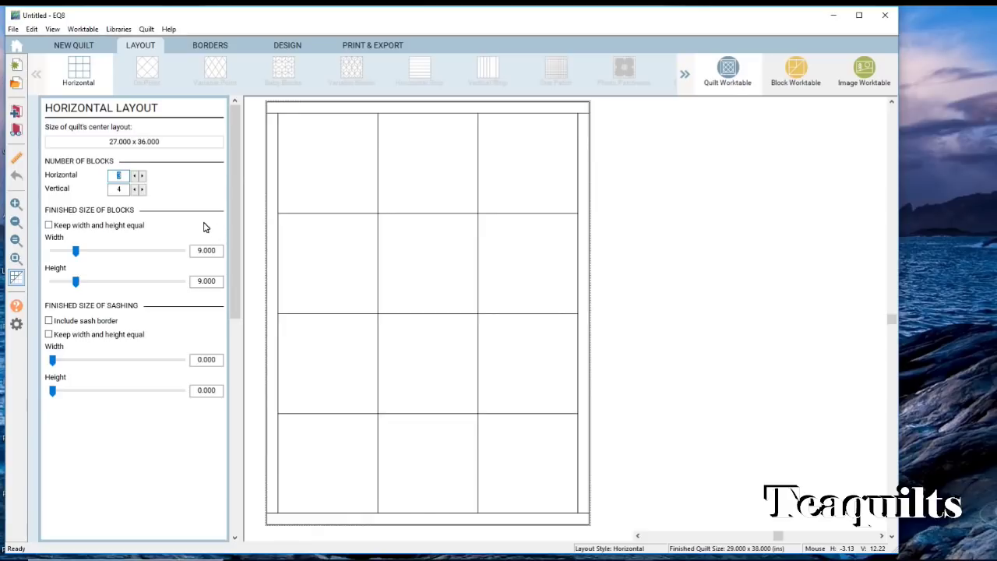
pyautogui.doubleClick(119, 178)
# - Keep the block width and height equal and set the finished block size to 12.000
pyautogui.click(50, 225)
pyautogui.moveTo(216, 256); pyautogui.dragTo(185, 256)
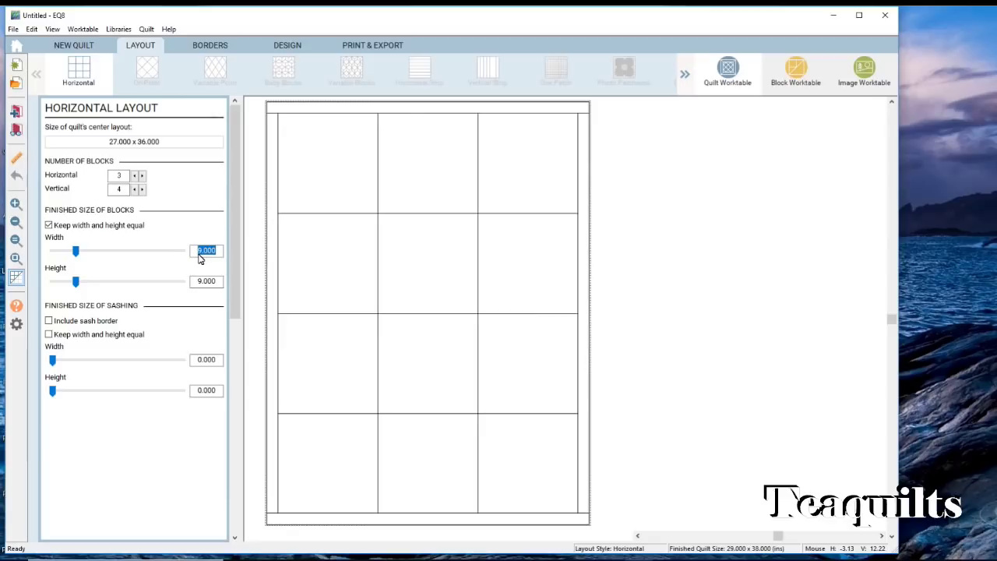
pyautogui.click(105, 242)
pyautogui.click(80, 257)
pyautogui.moveTo(80, 259); pyautogui.dragTo(91, 262)
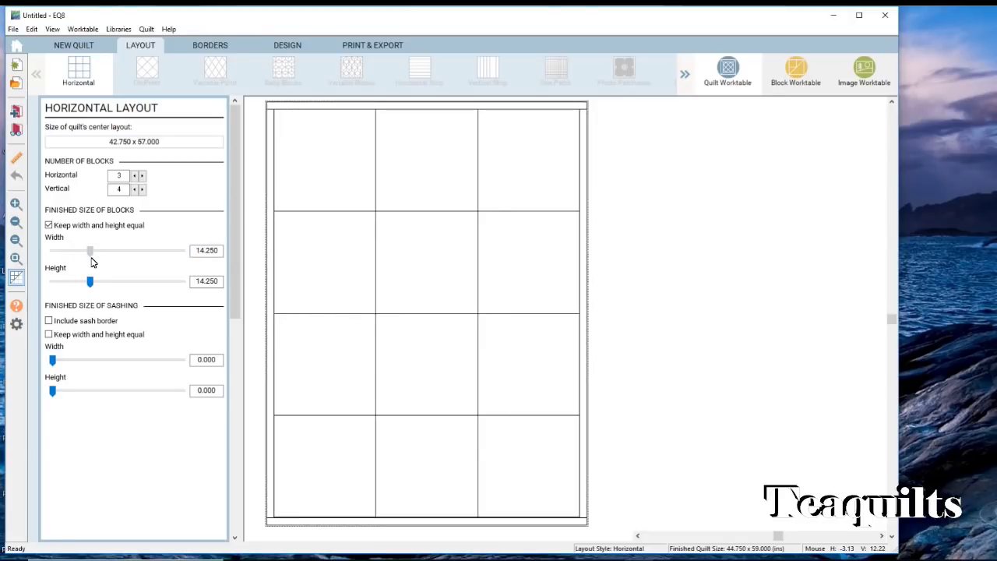
pyautogui.press('Right')
pyautogui.press('Left')
pyautogui.press('Left')
pyautogui.press('Left')
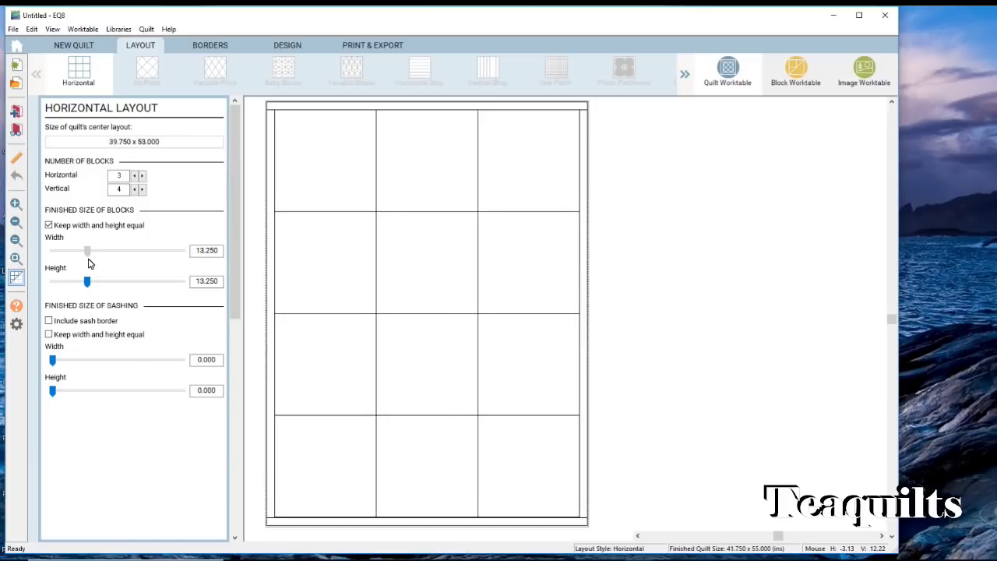
pyautogui.press('Left')
pyautogui.press('Left')
pyautogui.press('Left')
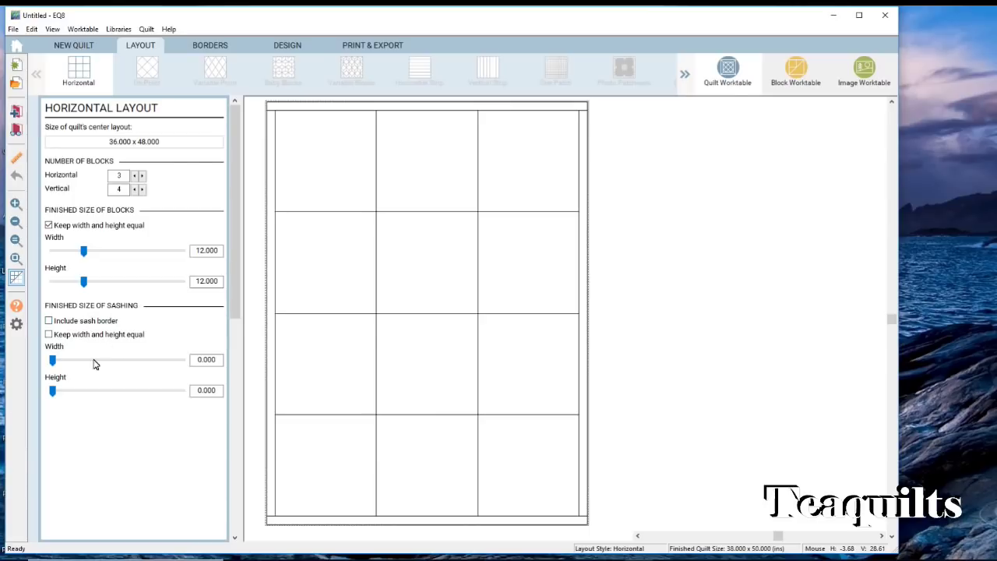
# - Add sashing with equal width and height of 3.000, including a sash border around the blocks
pyautogui.click(49, 334)
pyautogui.moveTo(54, 362); pyautogui.dragTo(88, 372)
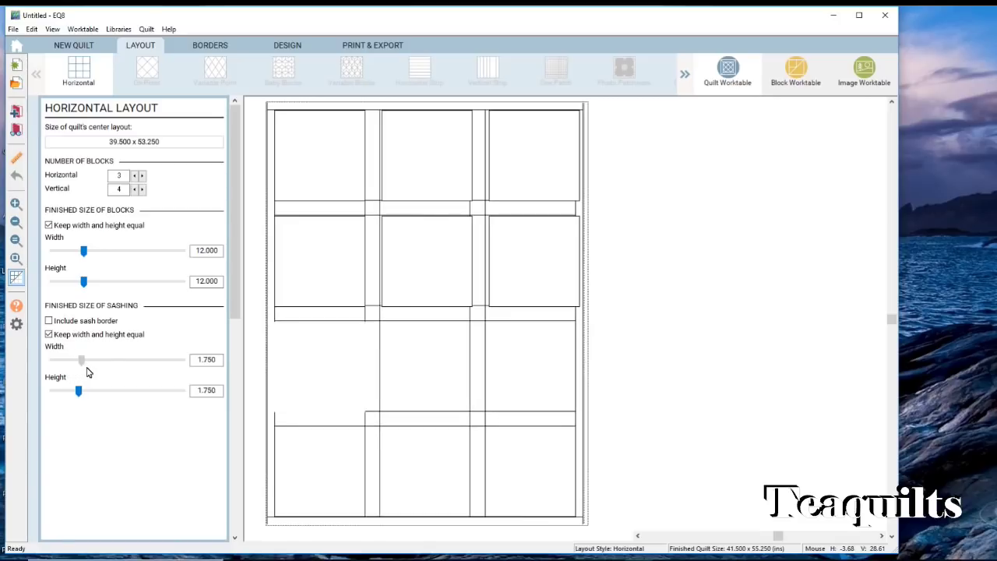
pyautogui.moveTo(87, 372); pyautogui.dragTo(93, 377)
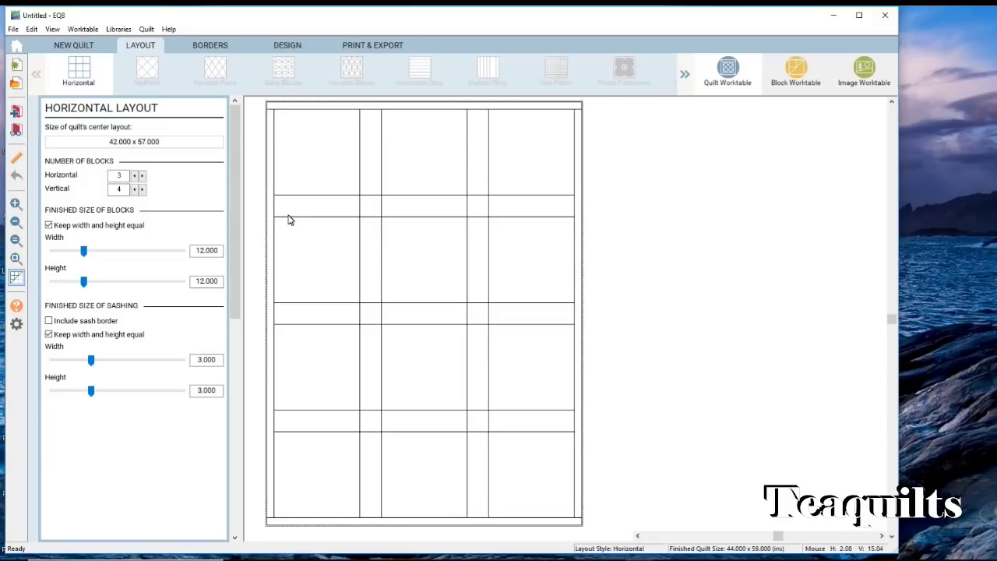
pyautogui.click(49, 321)
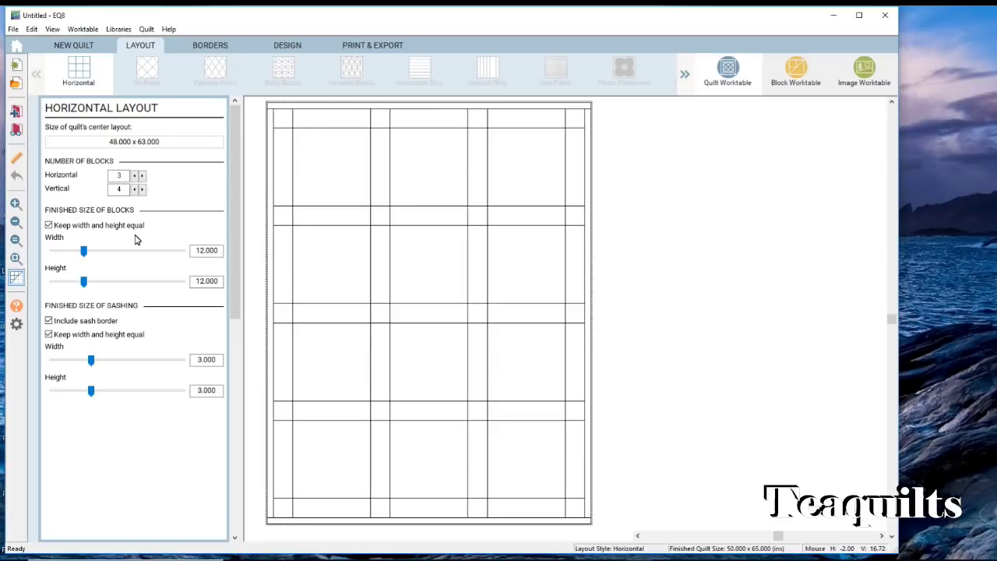
# - Preview the styles for the quilt's first border in turn, from Mitered through Blocks and Spaced Squares to Diamonds
pyautogui.click(210, 46)
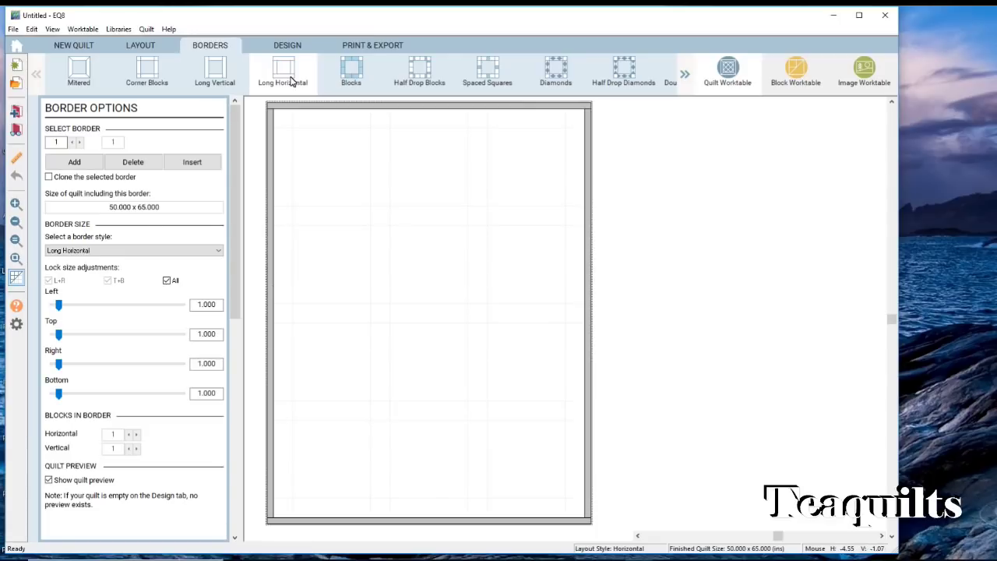
pyautogui.click(78, 73)
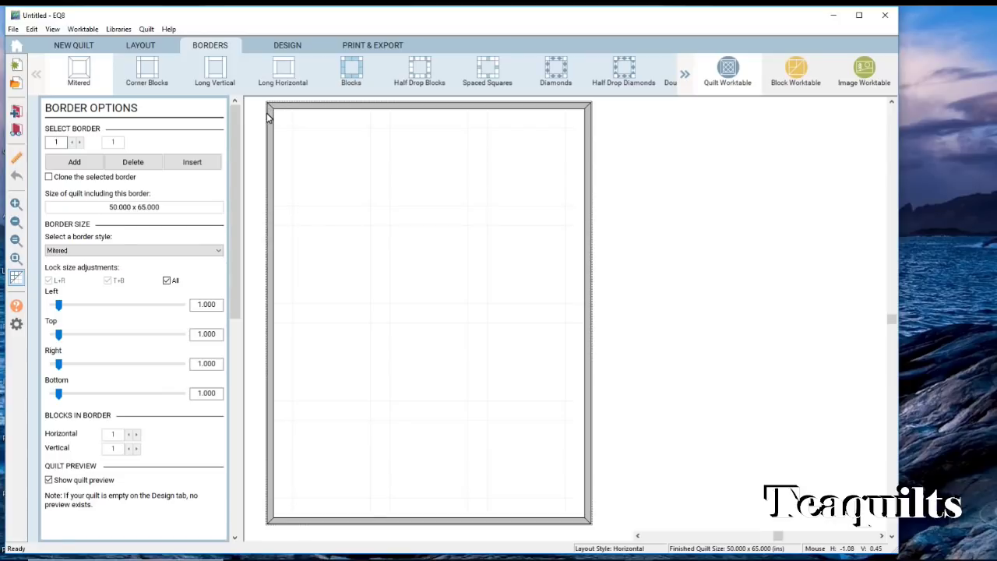
pyautogui.click(147, 69)
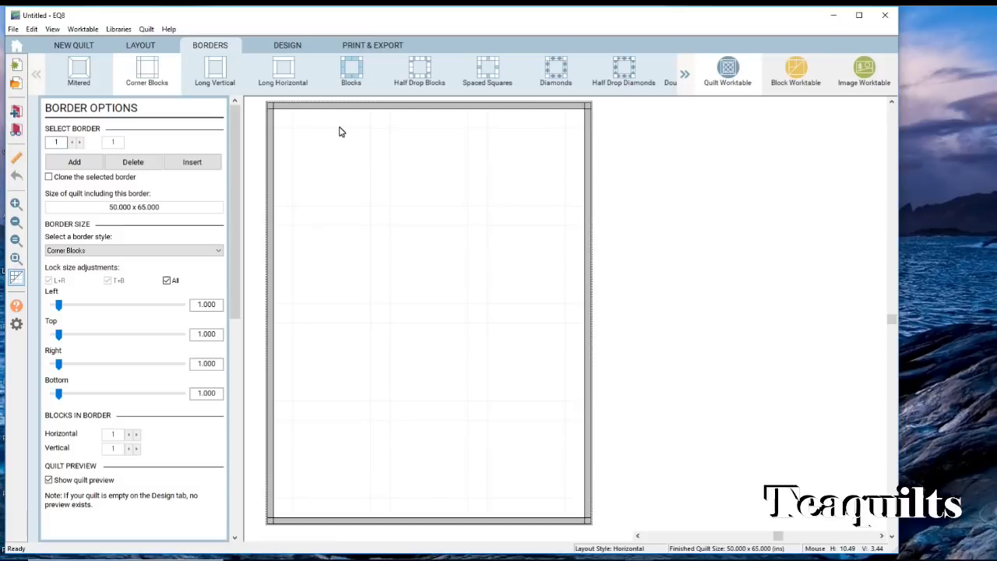
pyautogui.click(219, 71)
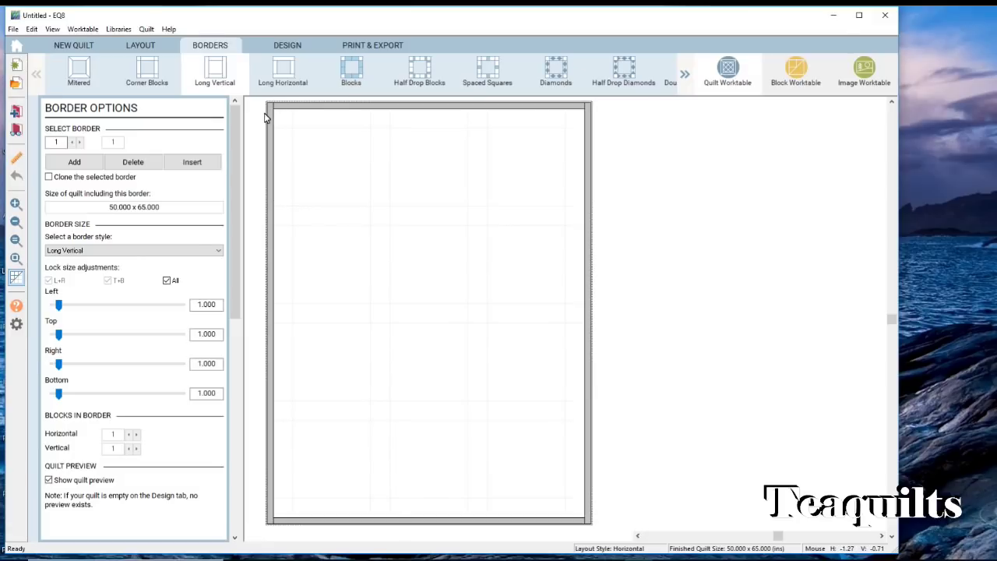
pyautogui.click(285, 74)
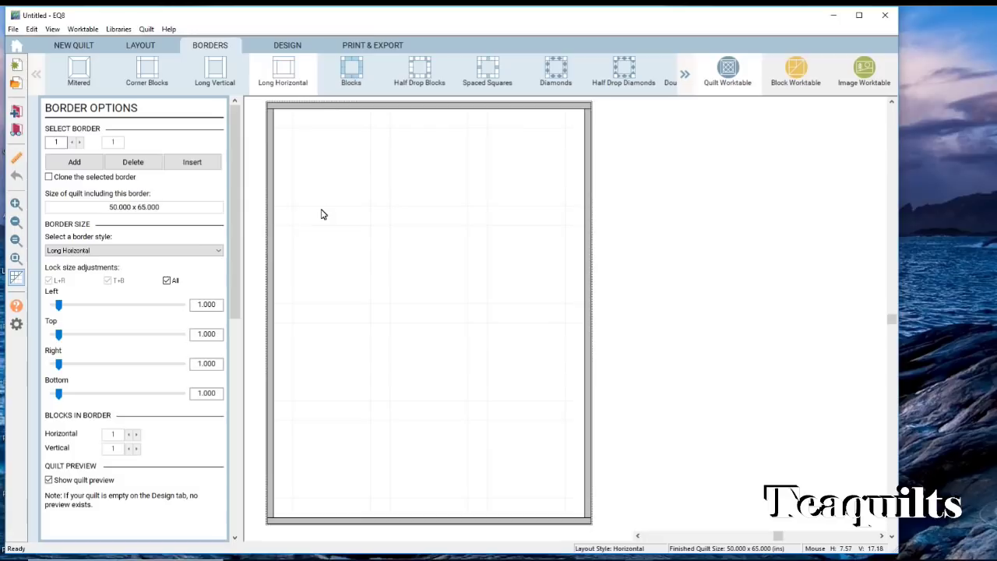
pyautogui.click(352, 72)
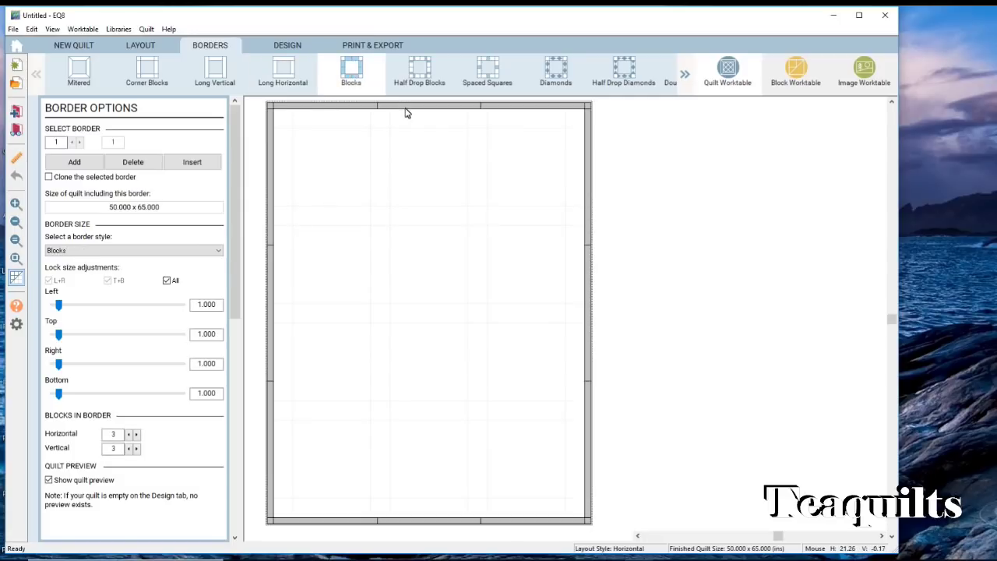
pyautogui.click(427, 69)
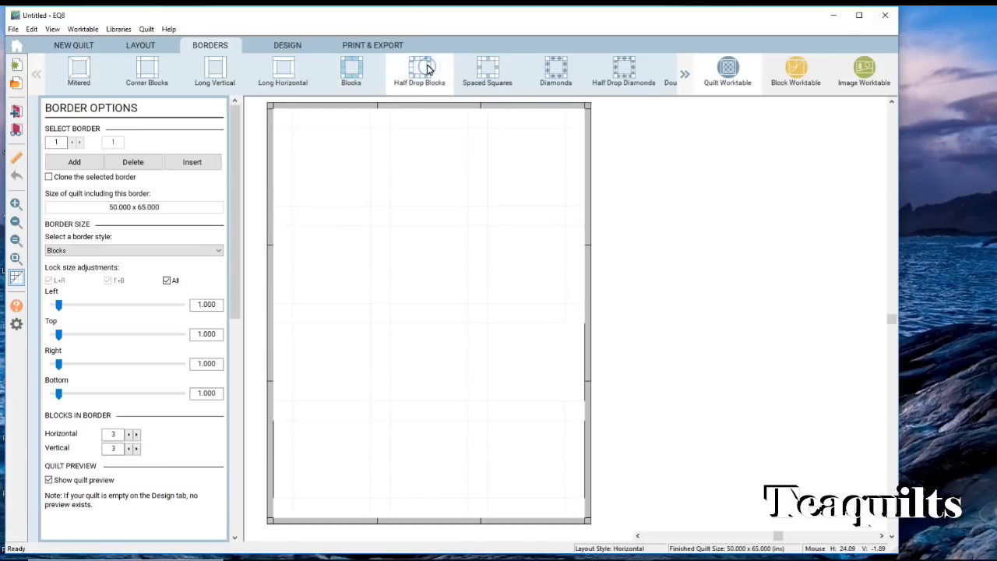
pyautogui.click(490, 74)
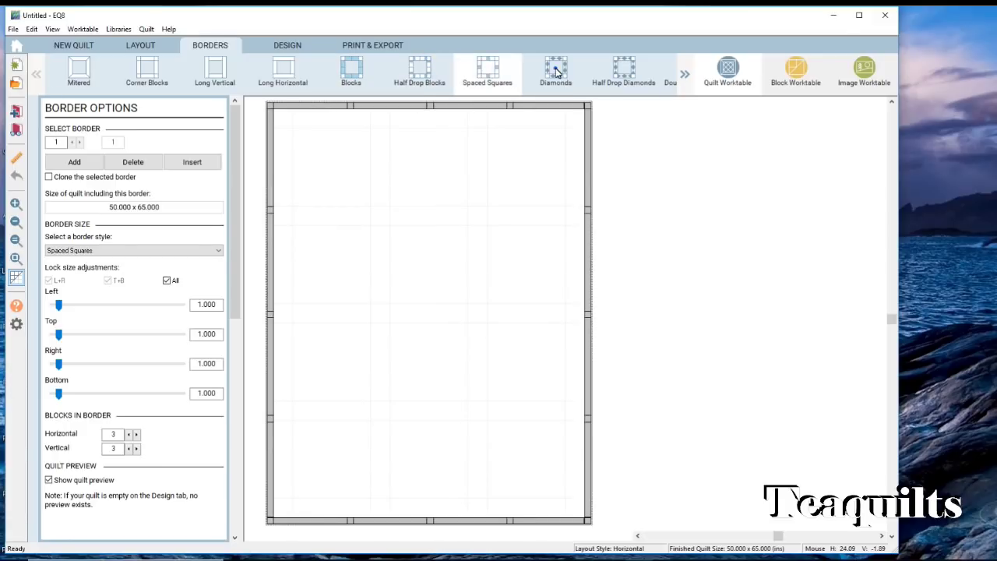
pyautogui.click(556, 72)
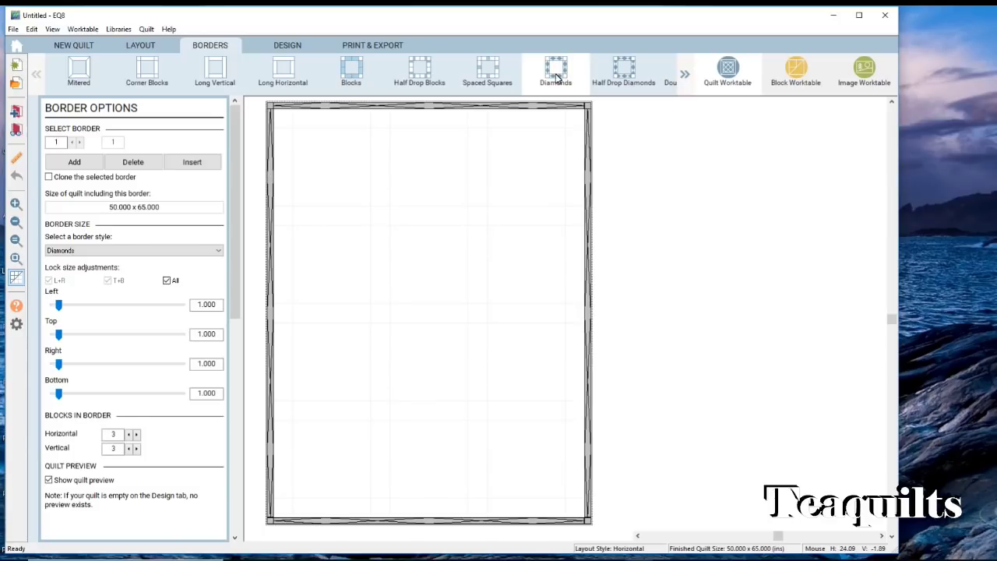
# - Browse the further border styles, such as Double Diamonds, Big & Little Diamonds, Points Out and Points In
pyautogui.click(685, 75)
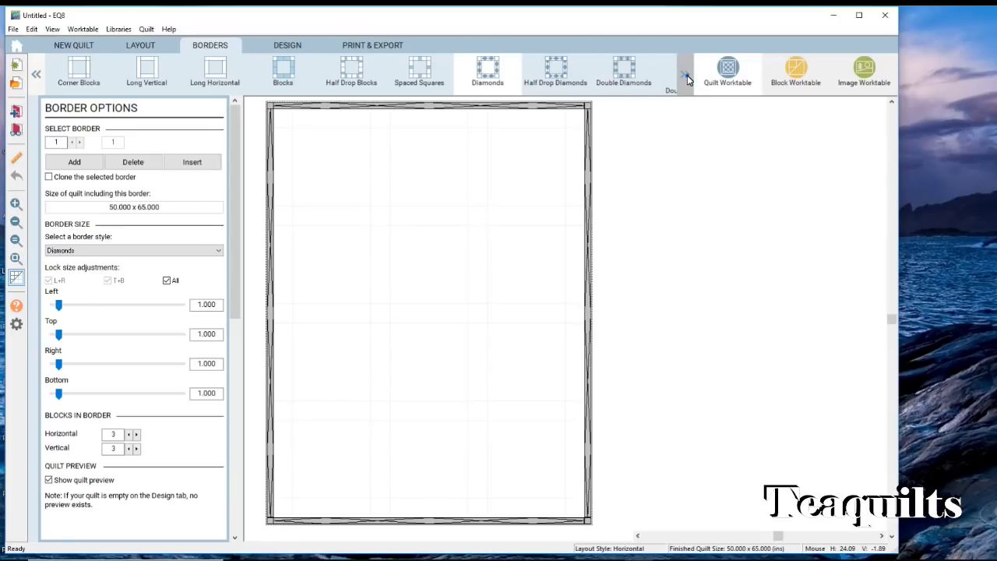
pyautogui.click(686, 76)
pyautogui.click(685, 75)
pyautogui.click(686, 76)
pyautogui.click(686, 75)
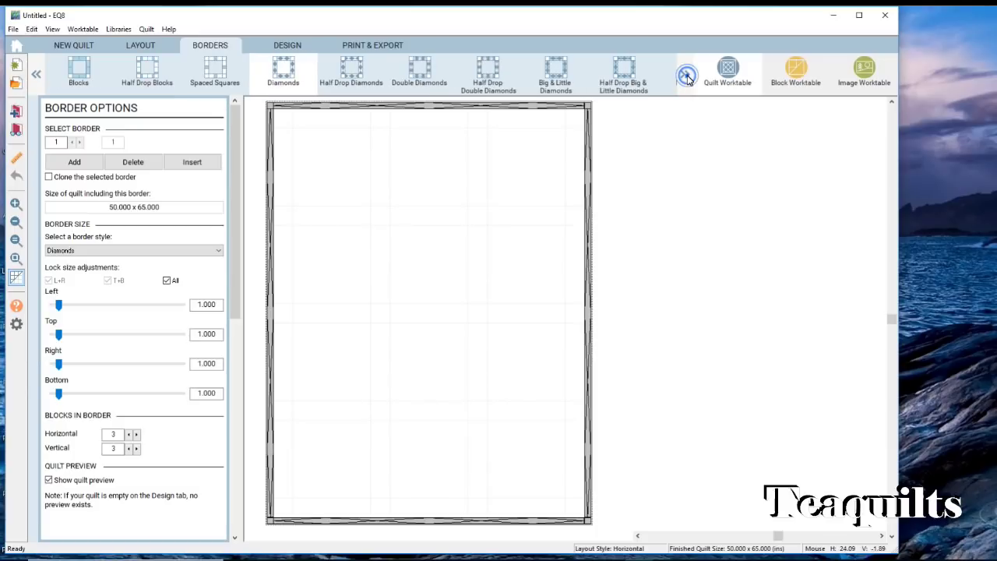
pyautogui.click(685, 75)
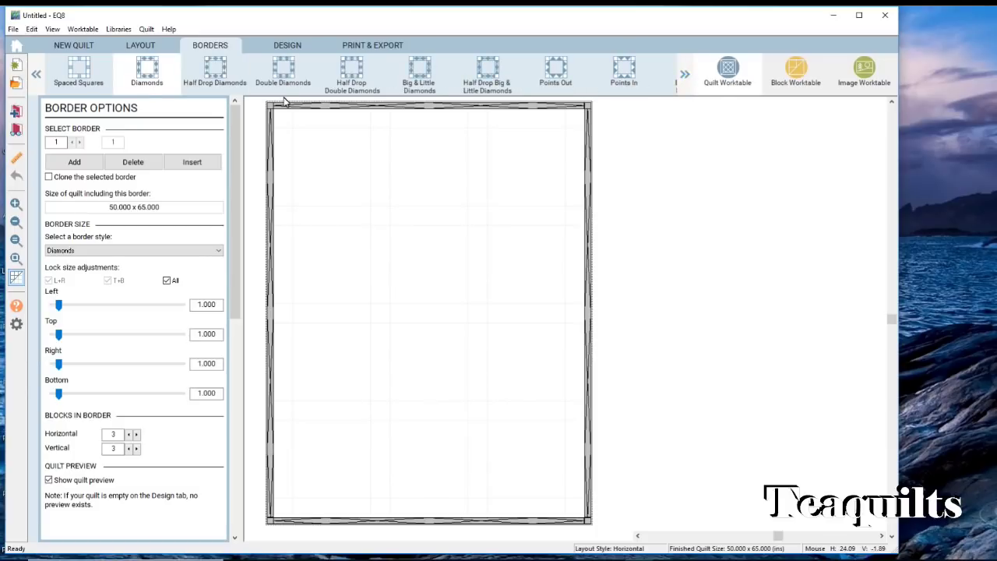
pyautogui.click(35, 73)
pyautogui.click(36, 73)
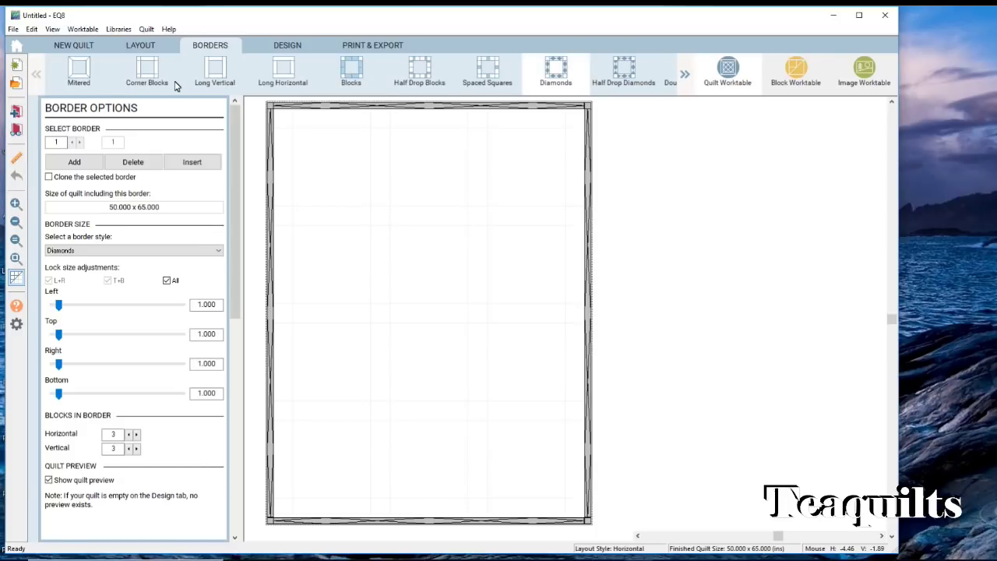
# - Set the first border's style to Long Horizontal and add a second border cloned from it
pyautogui.click(286, 70)
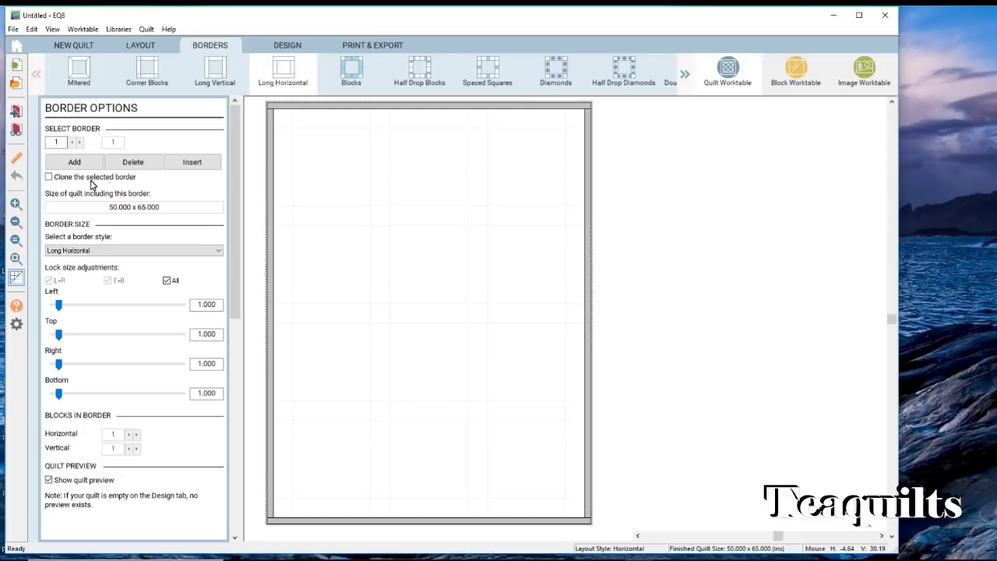
pyautogui.click(49, 177)
pyautogui.click(74, 162)
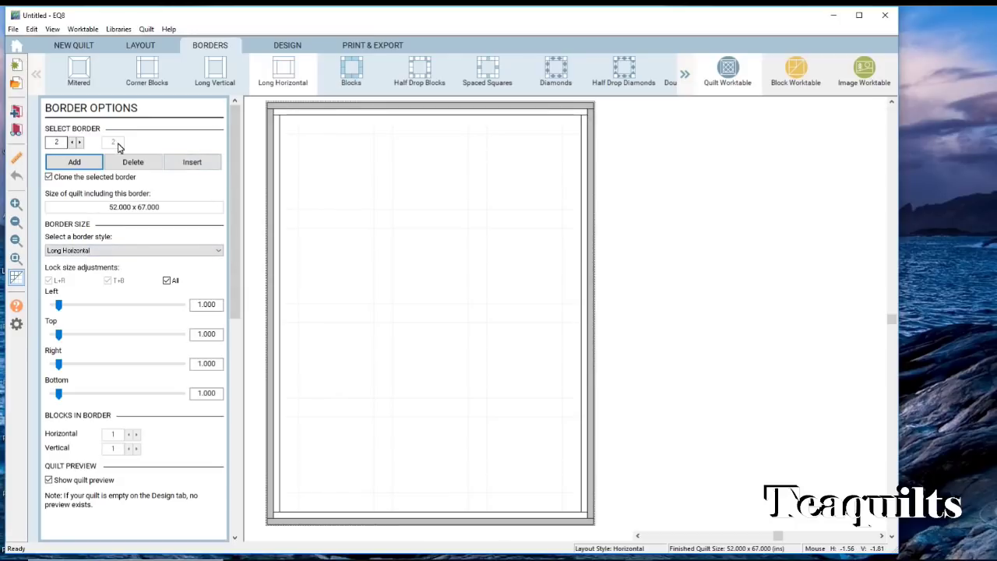
# - Switch between the inner and outer borders, then widen the outer second border to 6.250 on all four sides
pyautogui.click(278, 146)
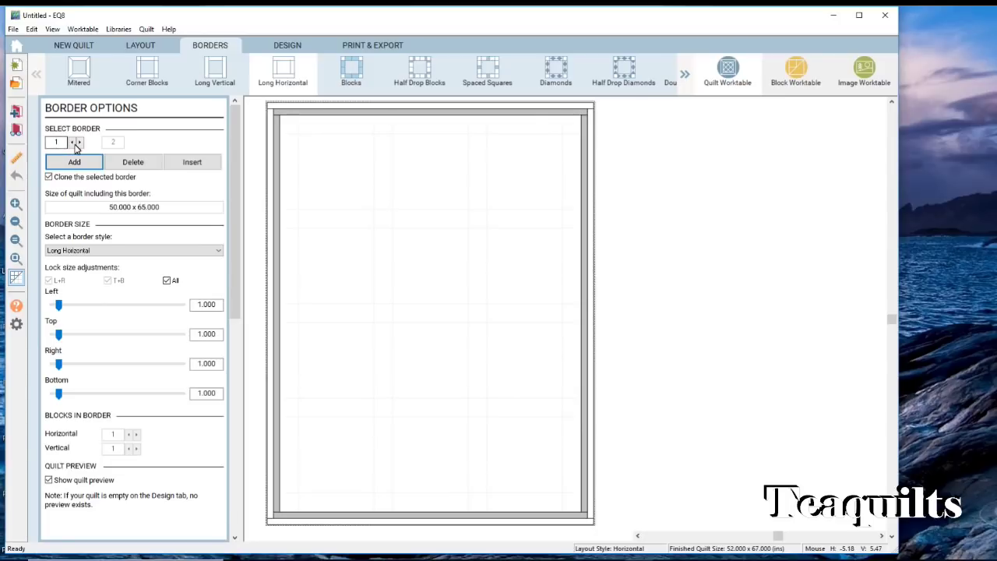
pyautogui.click(270, 155)
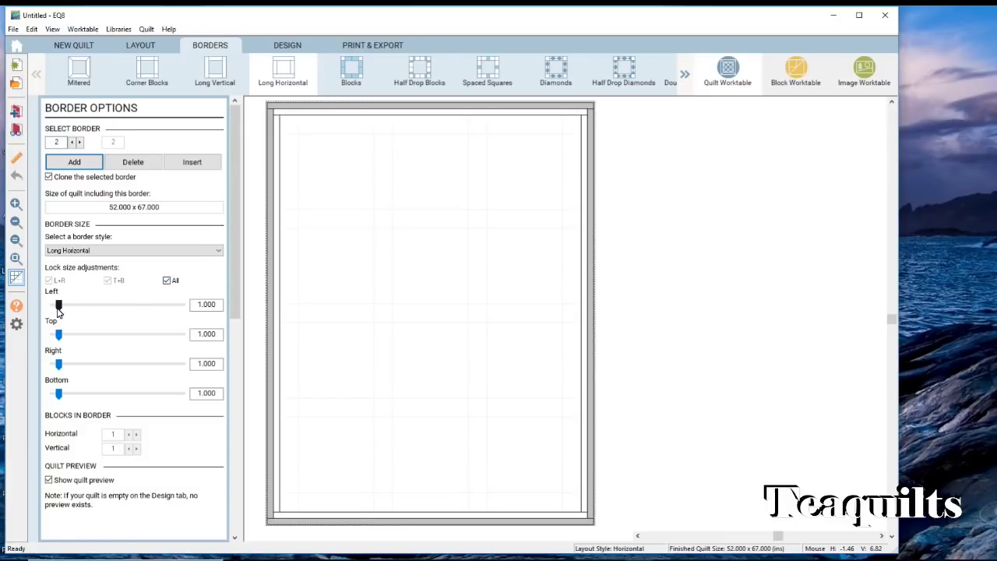
pyautogui.moveTo(59, 304); pyautogui.dragTo(90, 306)
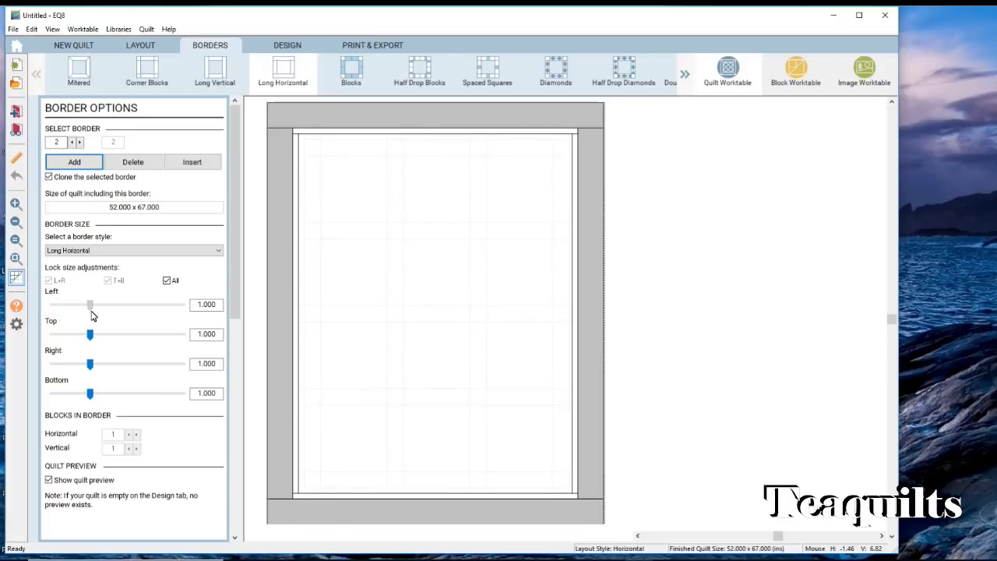
pyautogui.click(91, 312)
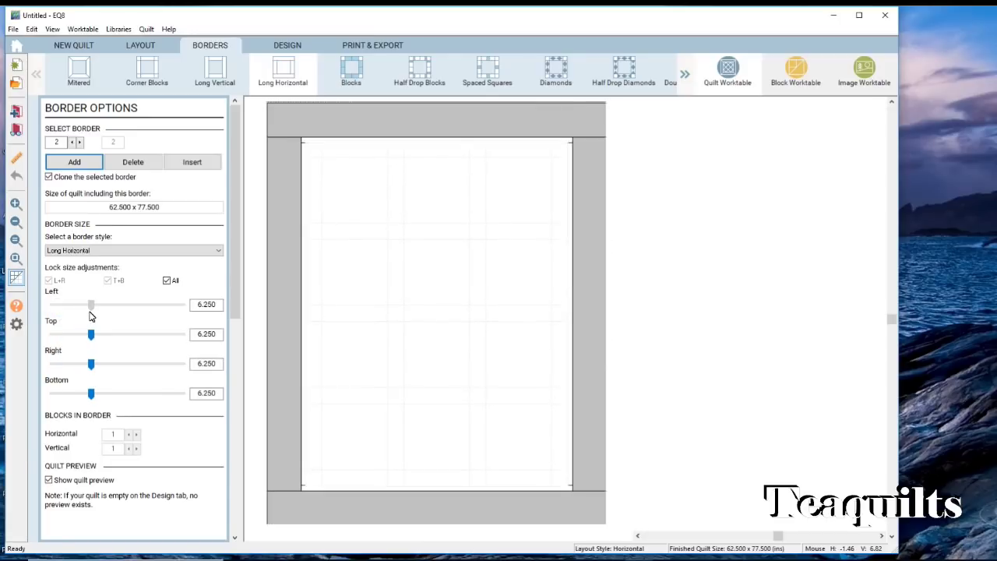